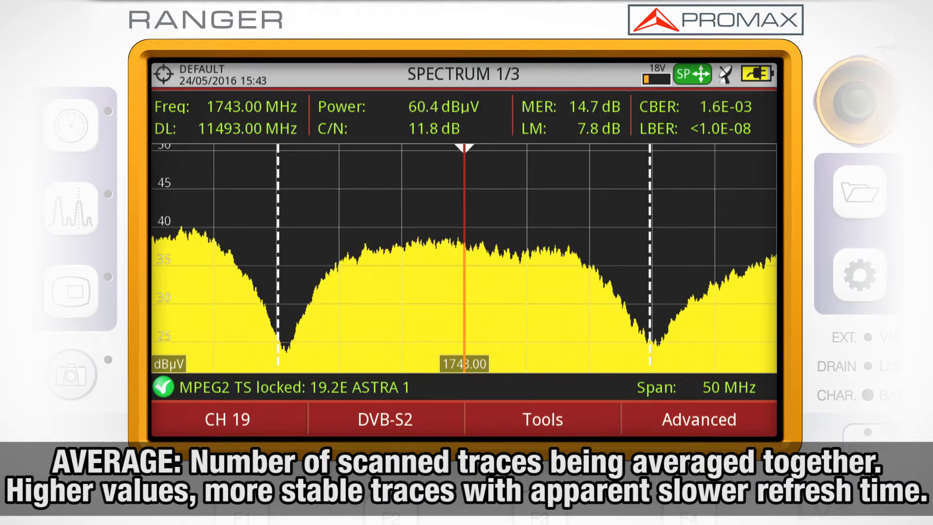
# Set the spectrum's Average to 0 in the advanced settings.
pyautogui.press('F4')
pyautogui.press('Return')
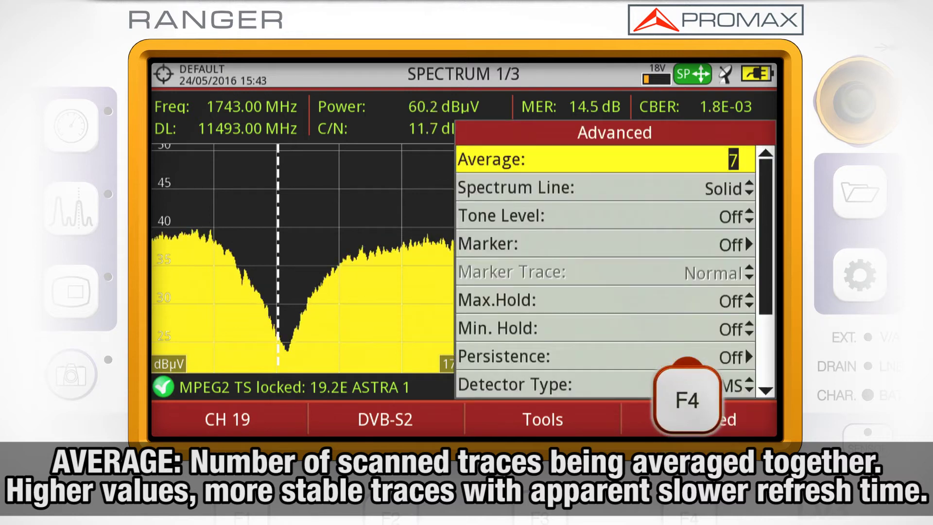
pyautogui.press('Down')
pyautogui.press('Down')
pyautogui.press('Down')
pyautogui.press('Down')
pyautogui.press('Down')
pyautogui.press('Down')
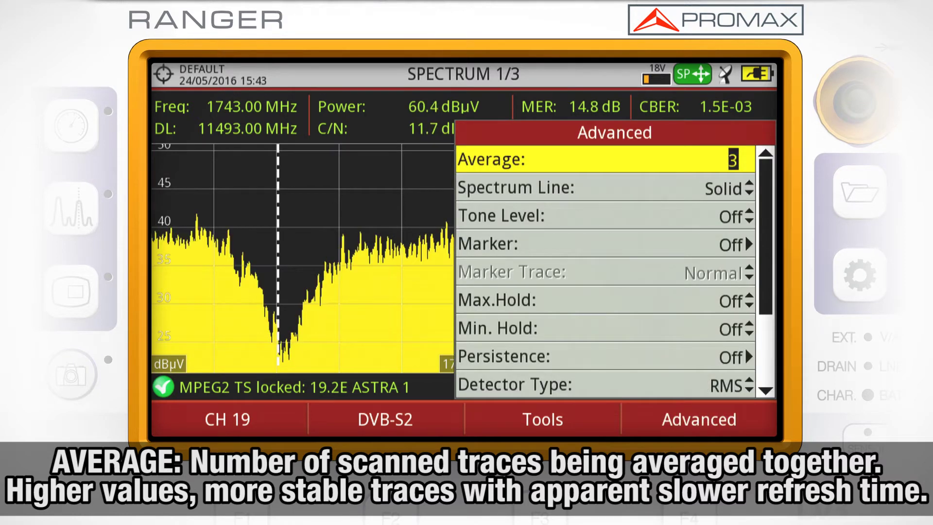
# Set the Spectrum Line style to Outline.
pyautogui.press('Down')
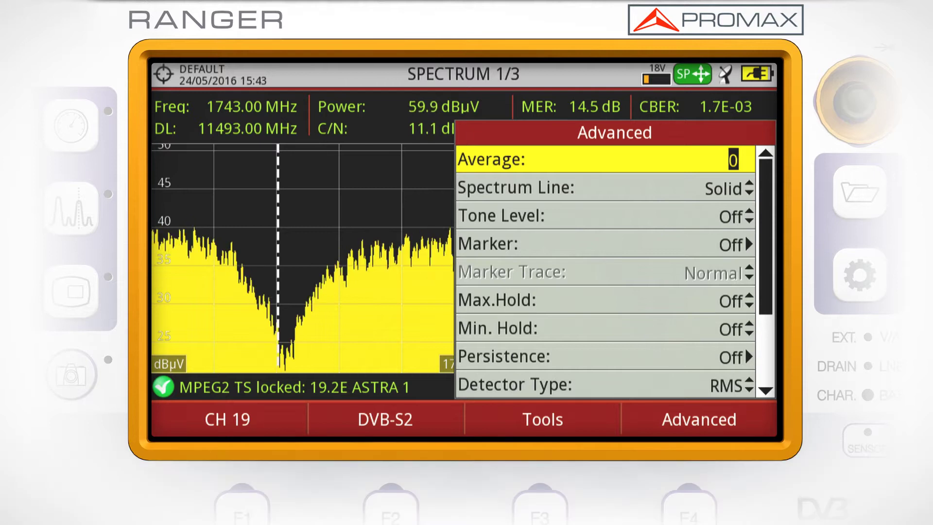
pyautogui.press('Return')
pyautogui.press('Down')
pyautogui.press('Return')
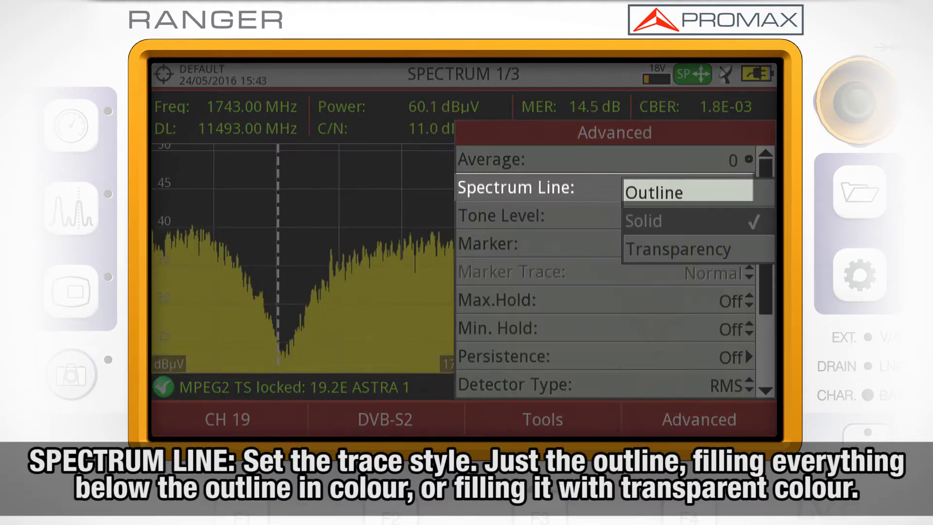
pyautogui.press('Up')
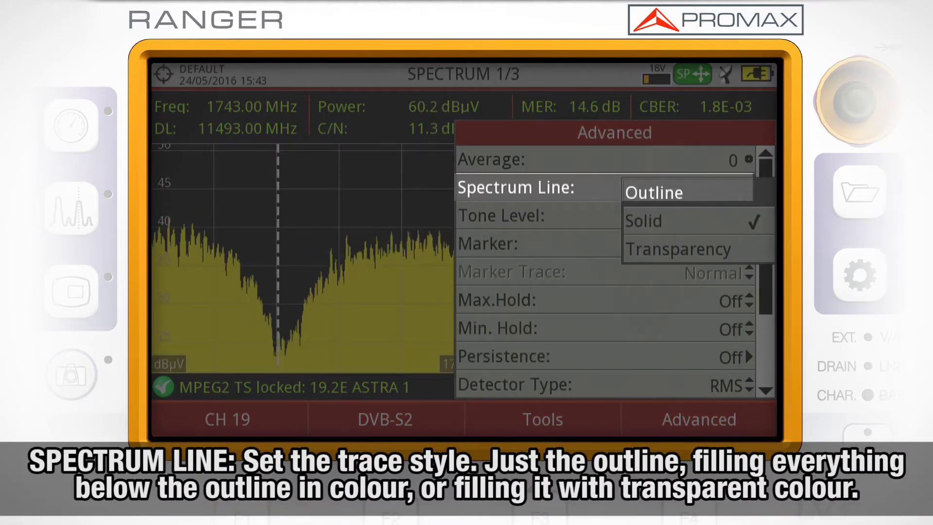
pyautogui.press('Return')
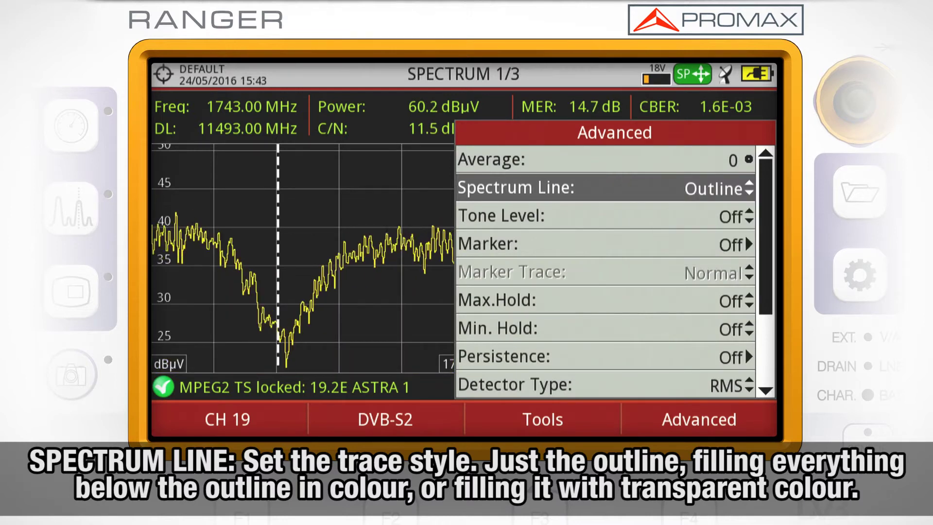
# Change the Spectrum Line style to Solid so the area under the trace is filled.
pyautogui.press('Return')
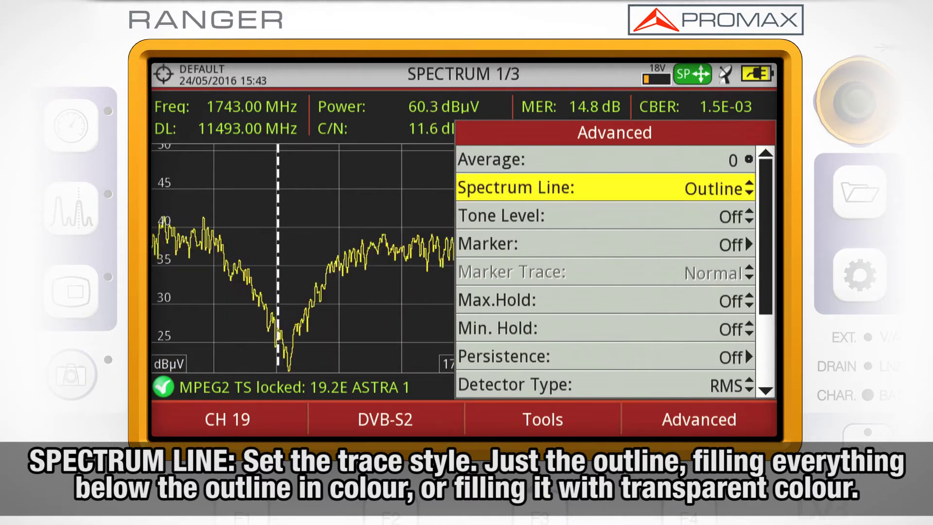
pyautogui.press('Down')
pyautogui.press('Return')
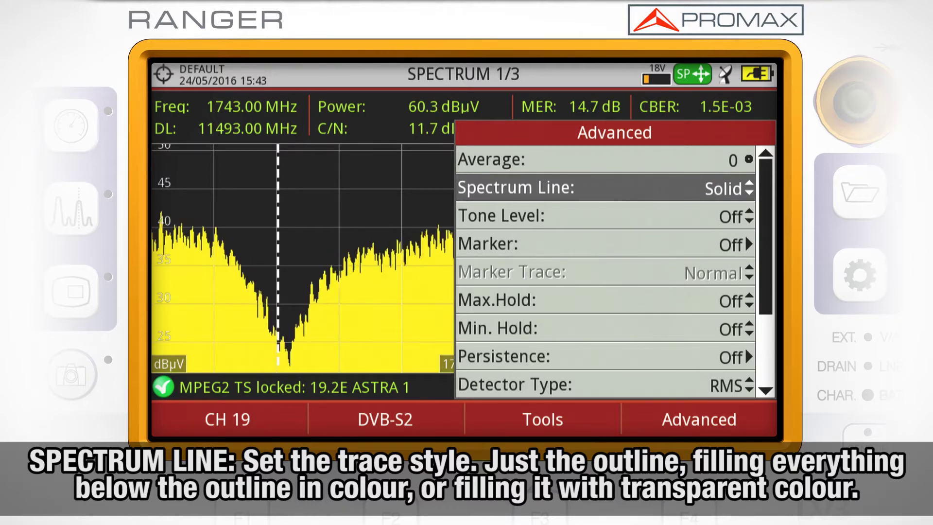
# Set the Spectrum Line style to Transparency.
pyautogui.press('Return')
pyautogui.press('Down')
pyautogui.press('Return')
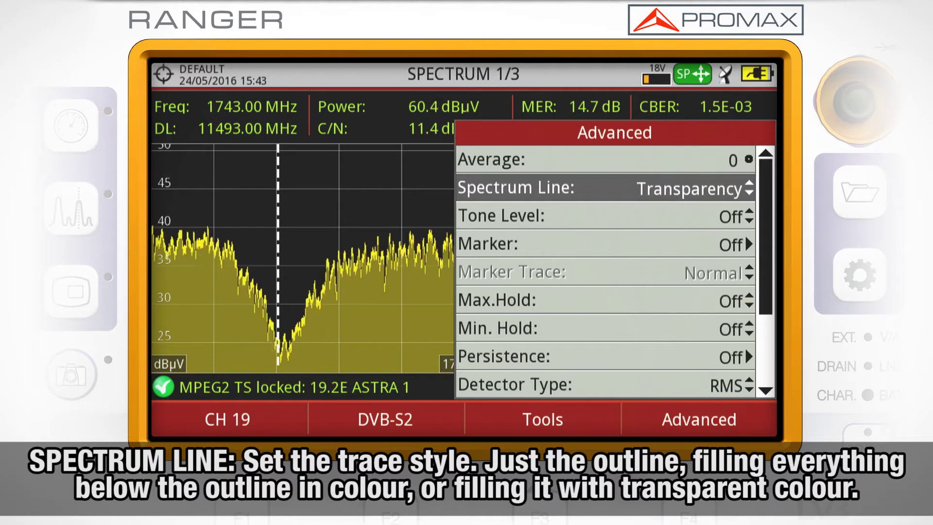
# Switch the Spectrum Line style back to Solid.
pyautogui.press('Return')
pyautogui.press('Up')
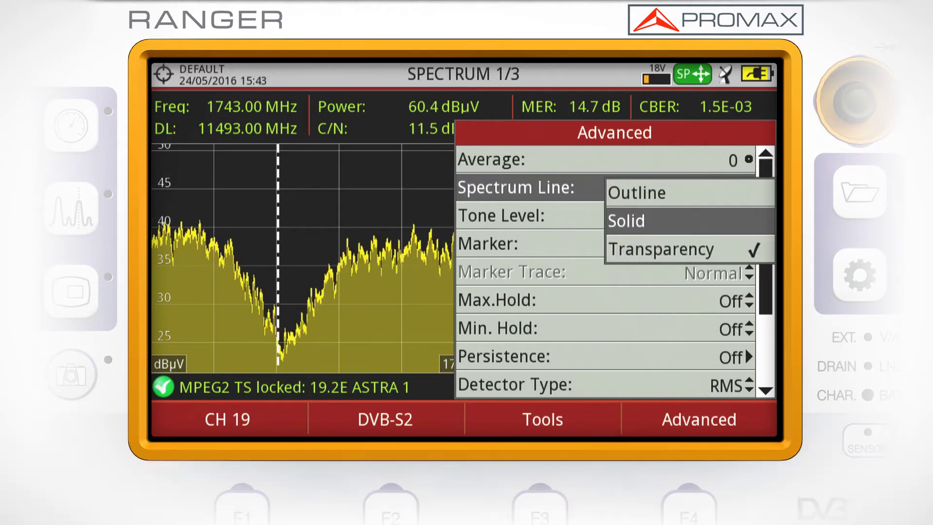
pyautogui.press('Return')
# Select RMS as the Detector Type and 100 kHz as the Resolution Bandwidth.
pyautogui.press('Down')
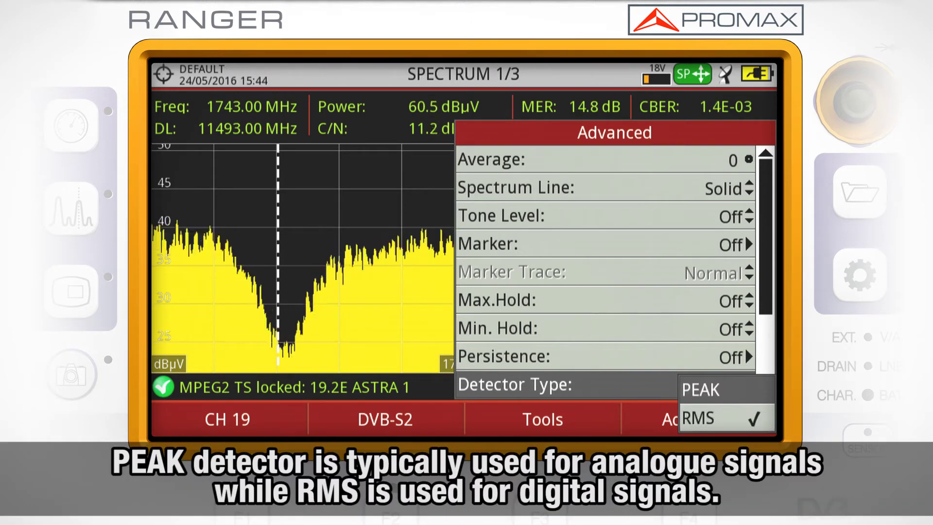
pyautogui.press('Down')
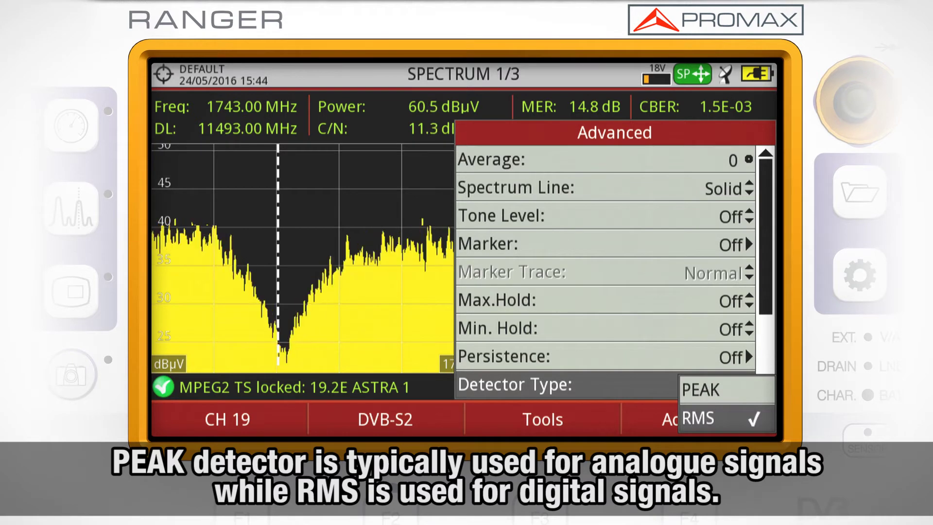
pyautogui.press('Return')
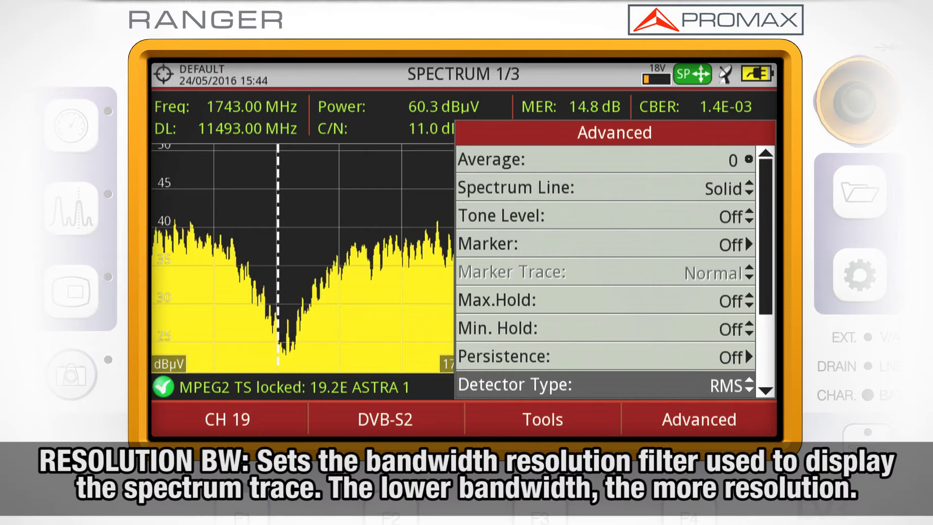
pyautogui.press('Down')
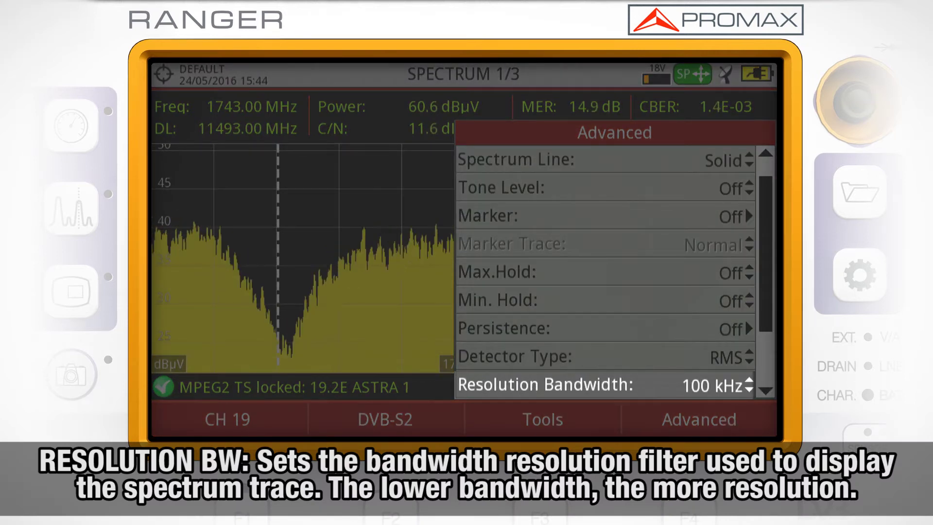
pyautogui.press('Return')
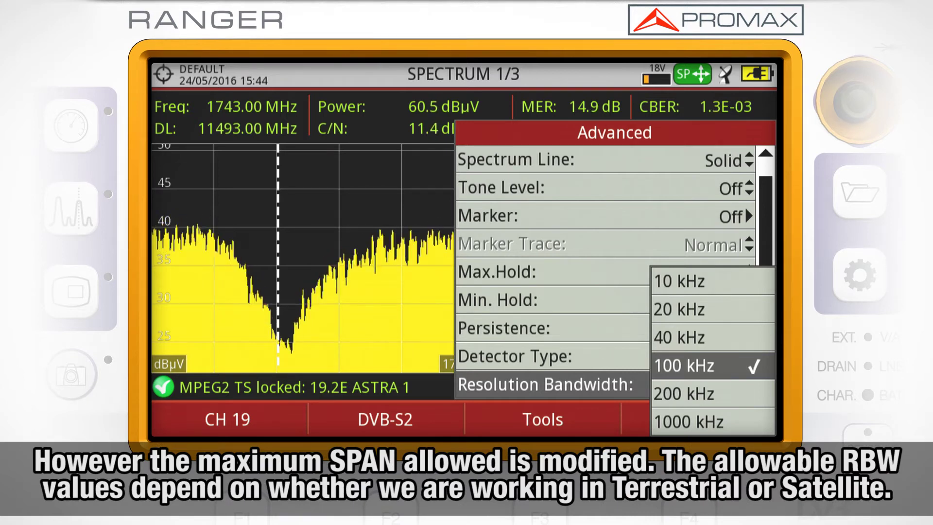
pyautogui.press('Return')
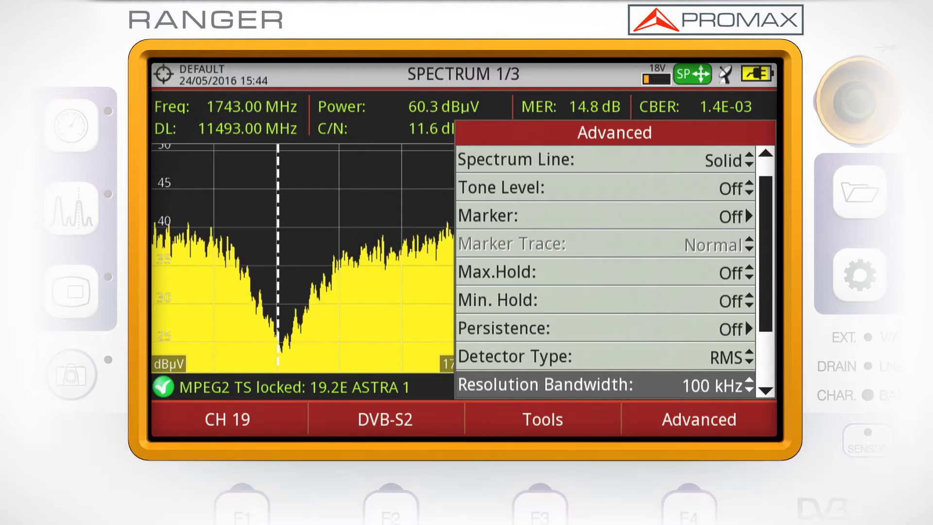
# Open the Persistence options of the spectrum trace.
pyautogui.press('Up')
pyautogui.press('Up')
pyautogui.press('Return')
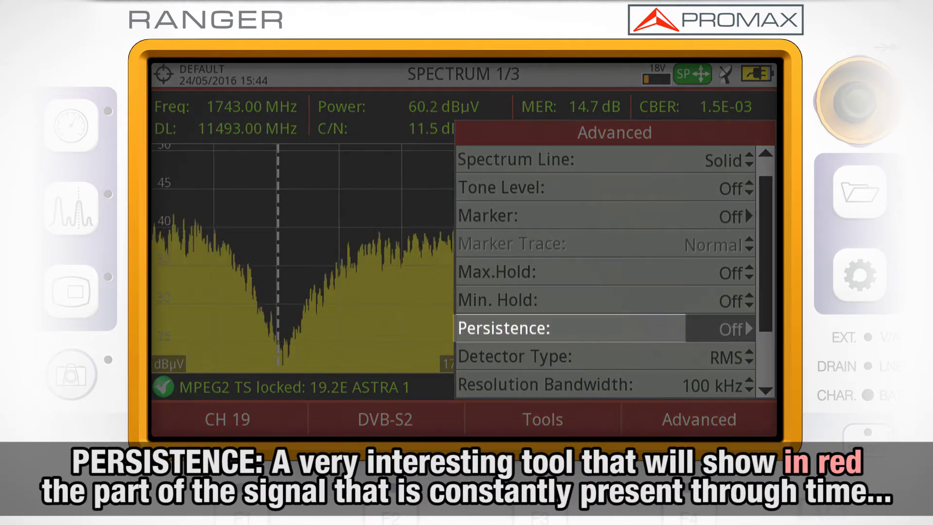
# Set Max.Hold to Permanent and close the advanced settings.
pyautogui.press('Down')
pyautogui.press('Return')
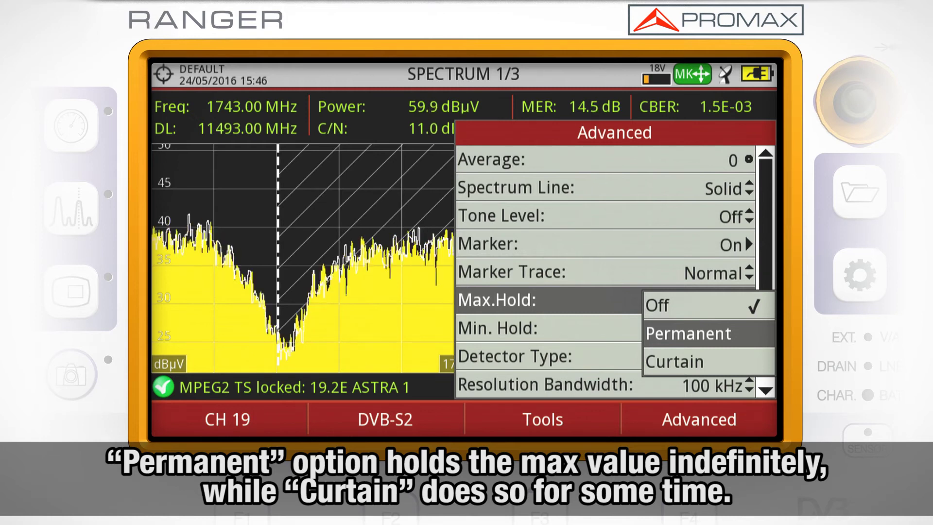
pyautogui.press('Return')
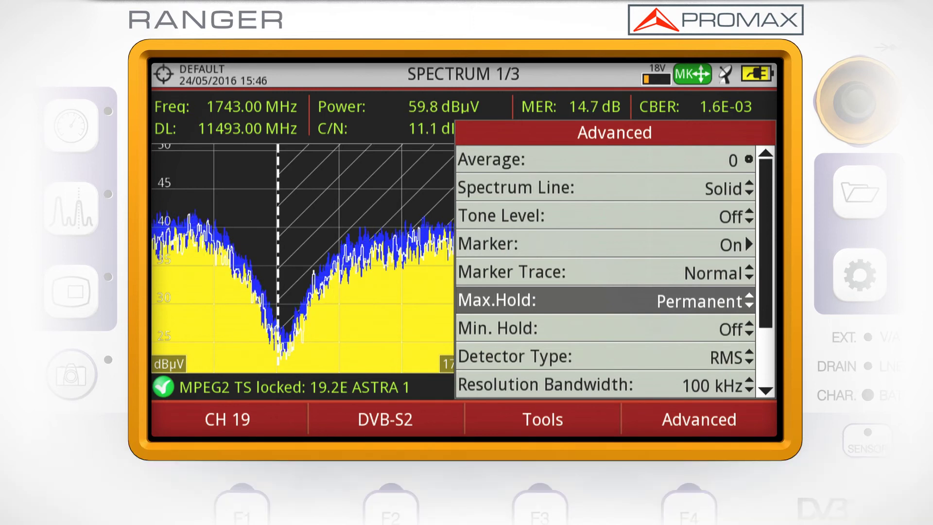
pyautogui.press('F4')
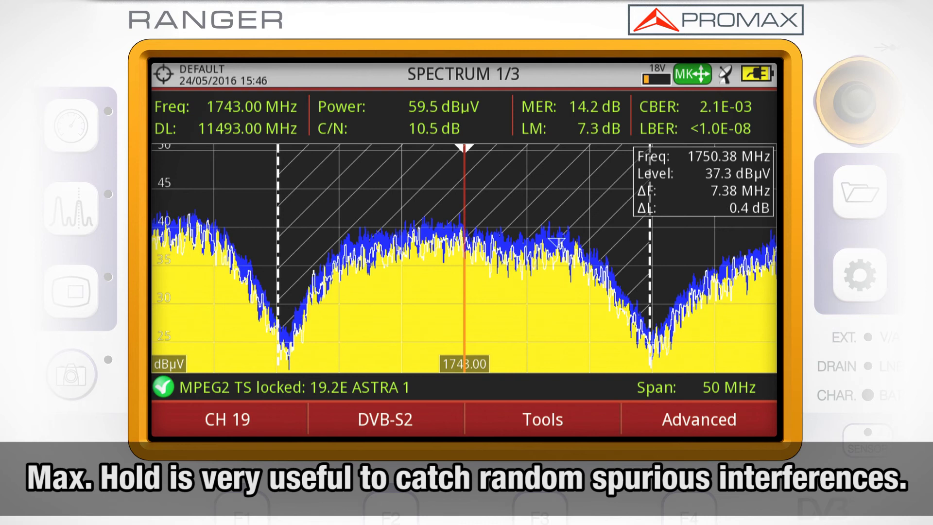
# Reopen the advanced settings, set Min. Hold to Permanent and return to the full spectrum view.
pyautogui.press('F4')
pyautogui.press('Down')
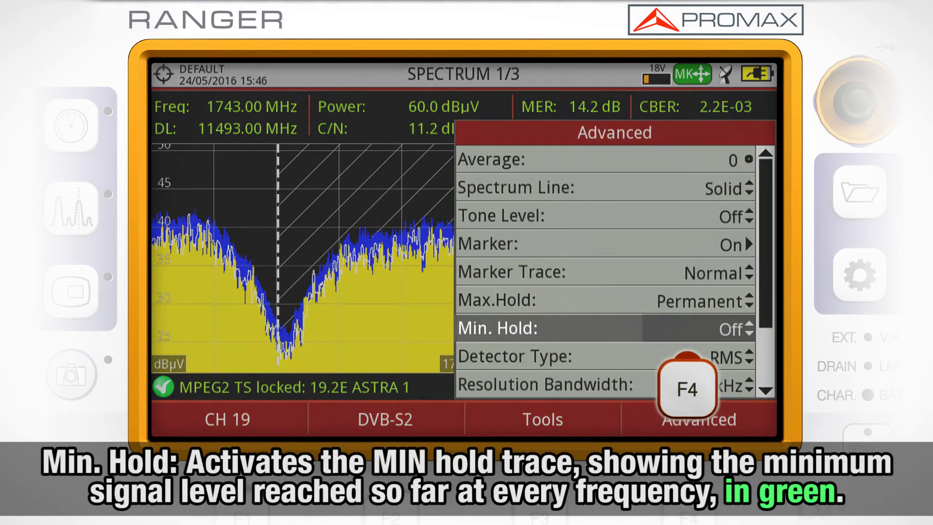
pyautogui.press('Return')
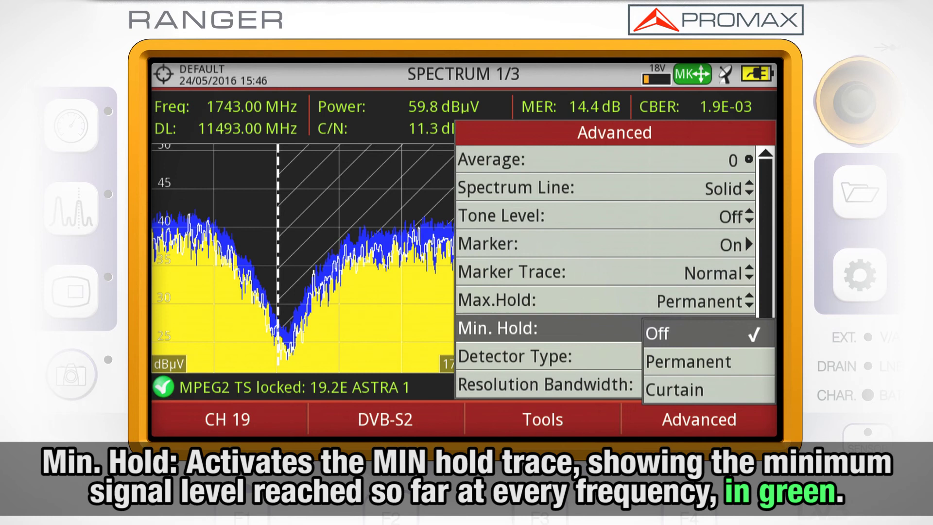
pyautogui.press('Down')
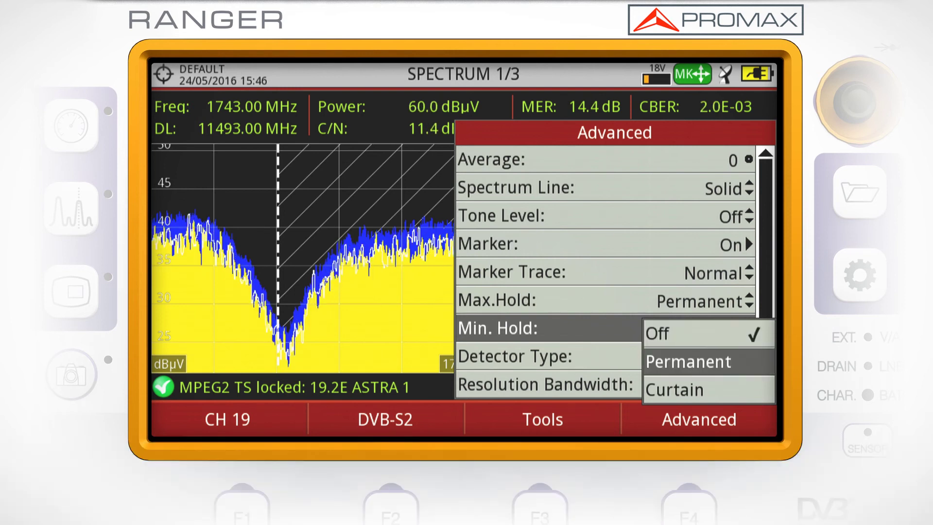
pyautogui.press('Return')
pyautogui.click(698, 419)
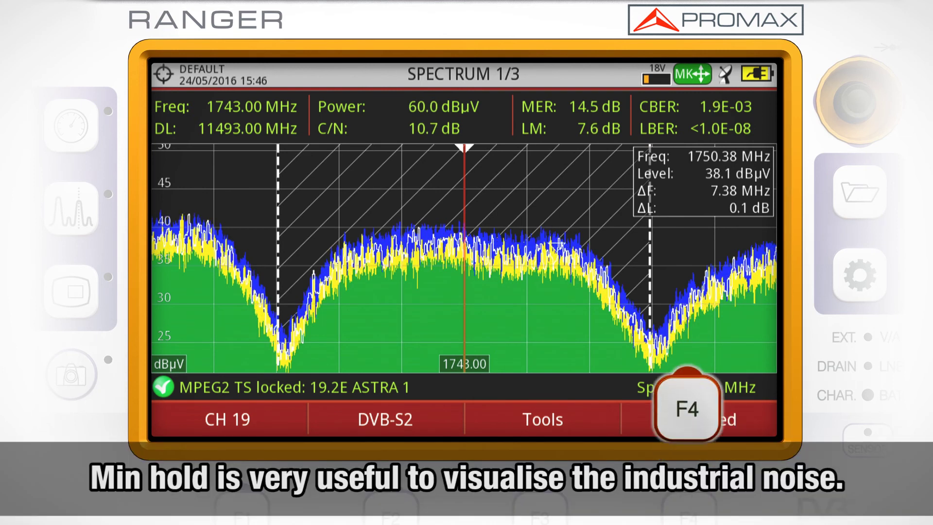
# Bring up the Marker Trace options in the advanced settings and highlight Max.Hold for the secondary marker.
pyautogui.press('F4')
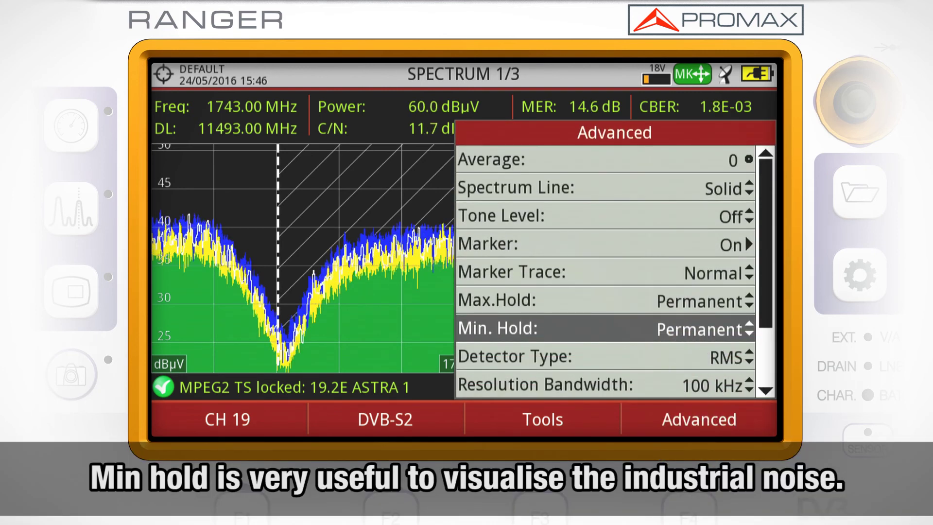
pyautogui.press('Up')
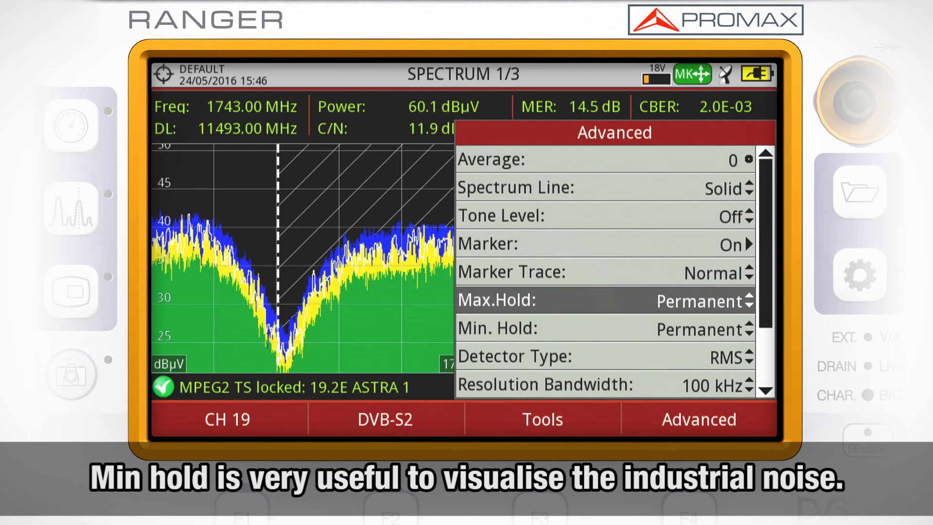
pyautogui.press('Up')
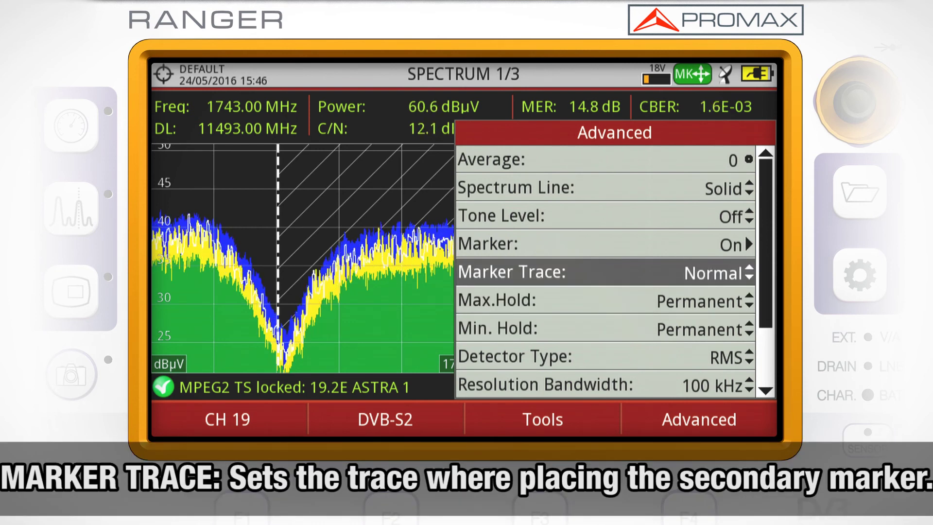
pyautogui.press('Return')
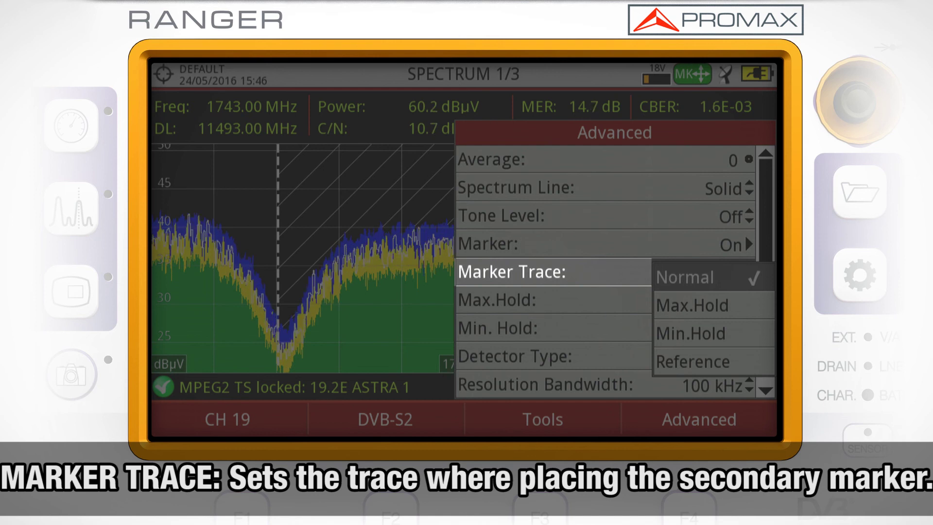
pyautogui.press('Down')
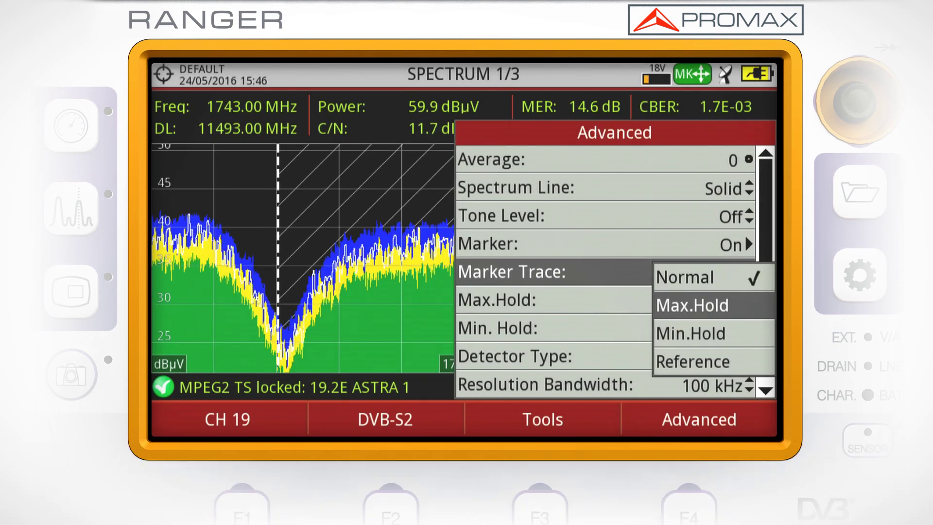
pyautogui.press('Down')
pyautogui.press('Down')
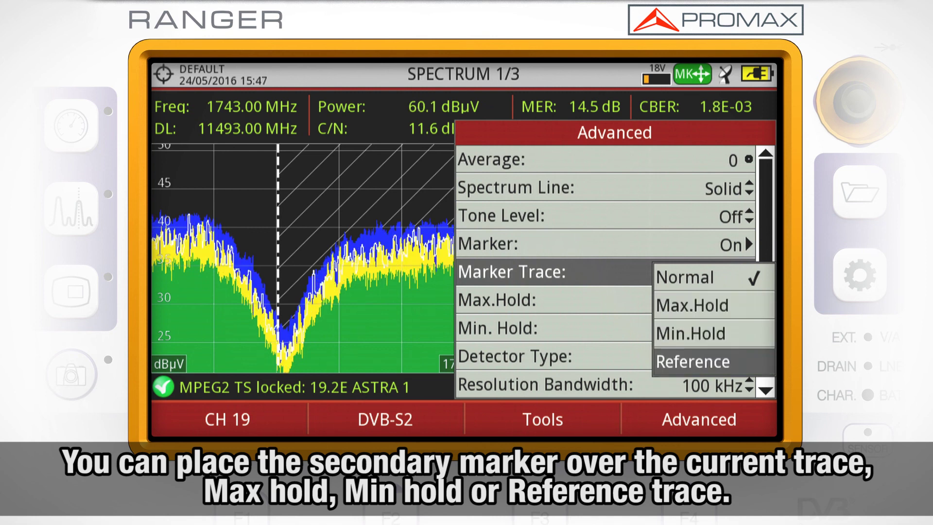
pyautogui.press('Up')
pyautogui.press('Up')
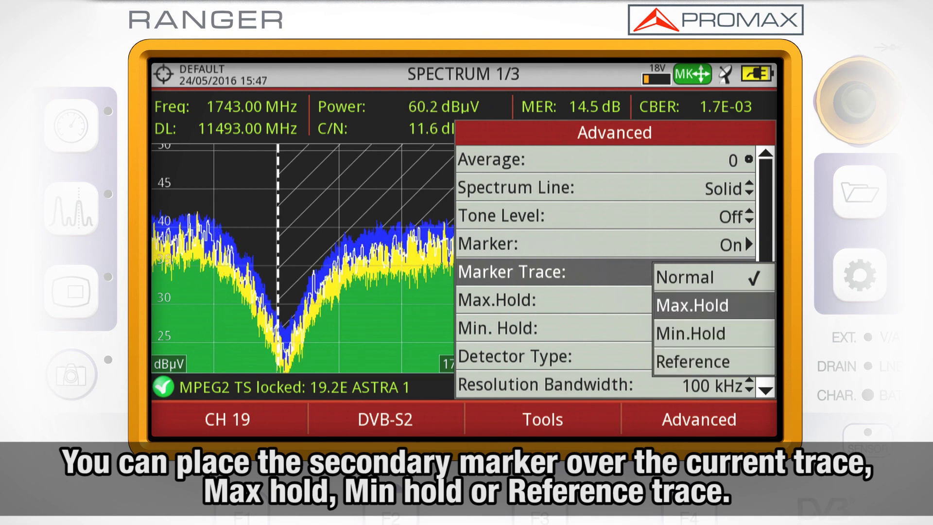